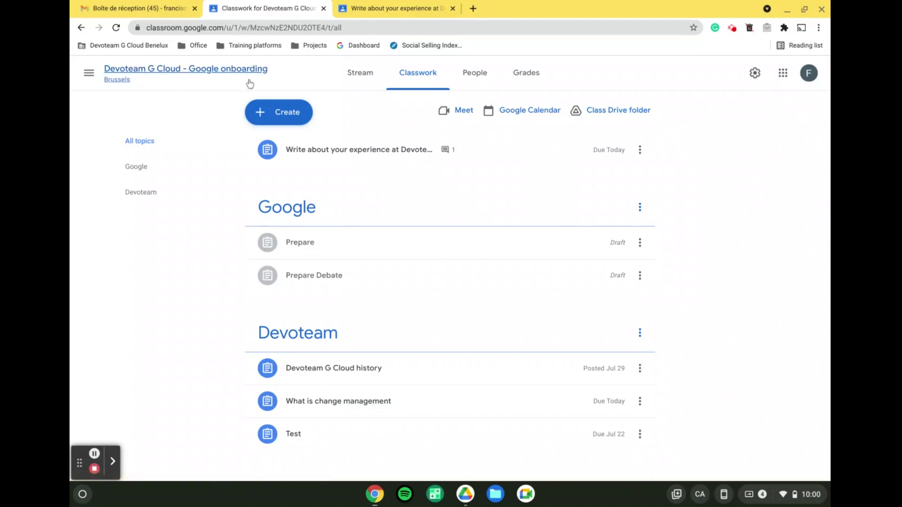
Create a new assignment titled "Prepare Debate Microsoft Vs Google"
{"action": "left_click", "coordinate": [275, 109]}
{"action": "left_click", "coordinate": [342, 157]}
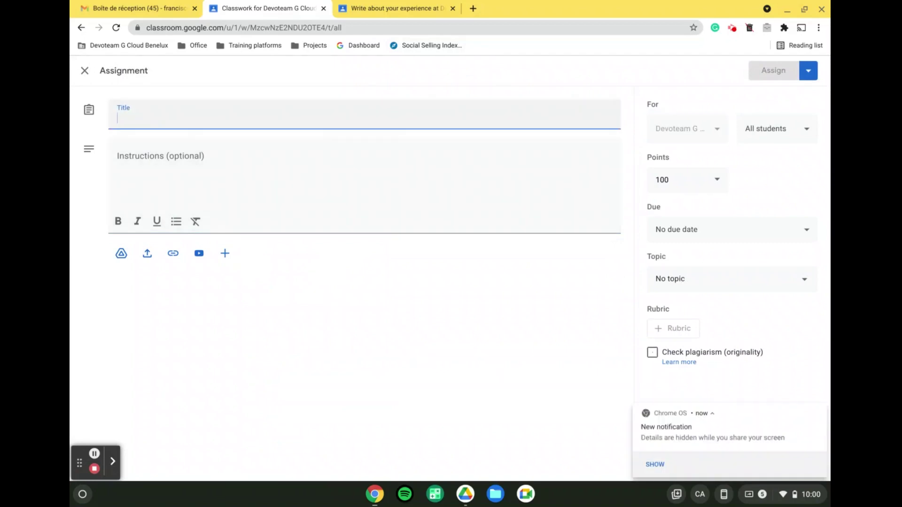
{"action": "type", "text": "Prepare "}
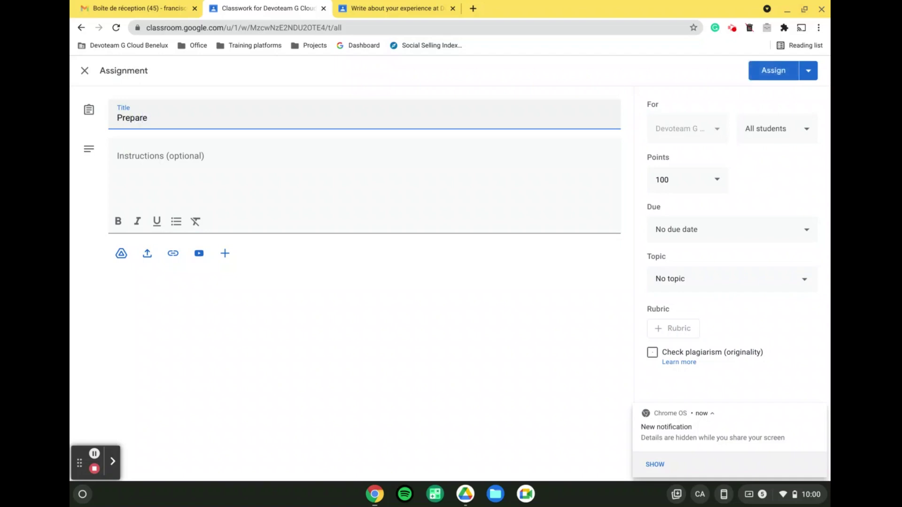
{"action": "type", "text": "Debate Microsoft "}
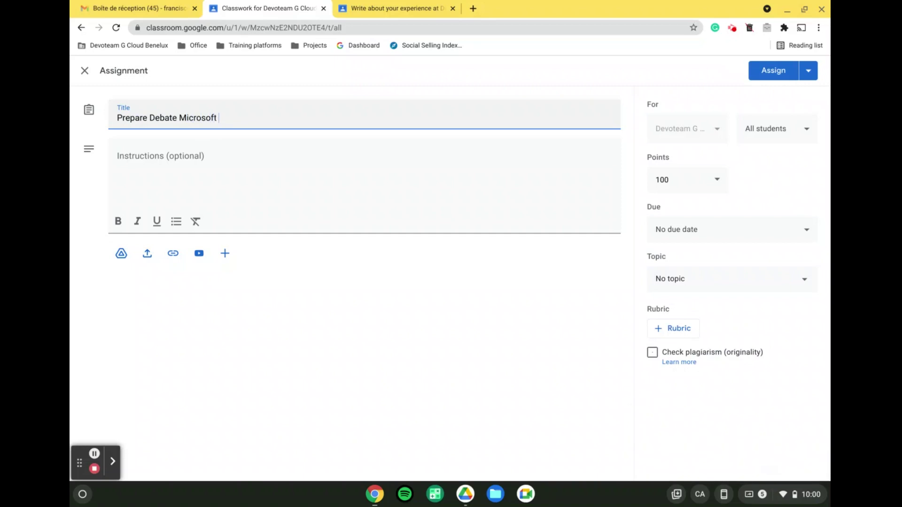
{"action": "type", "text": "Vs Google"}
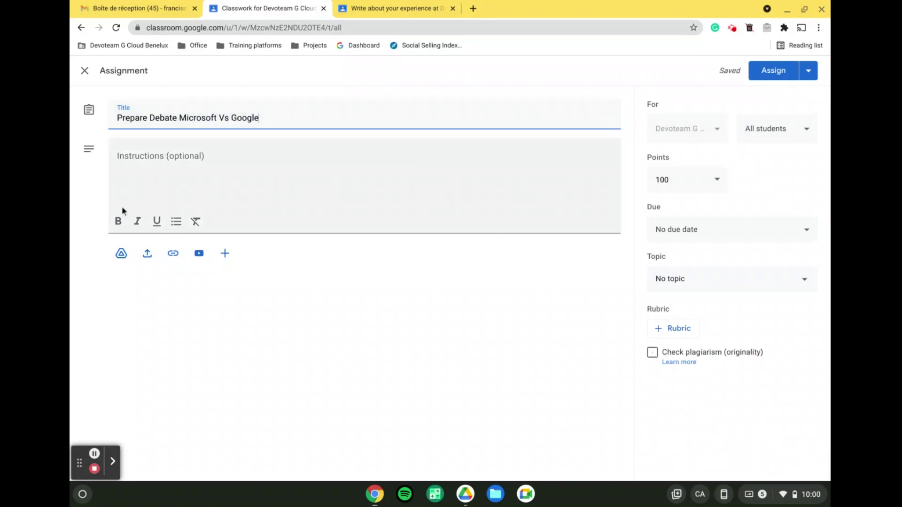
Examine the assignment's attachment options, including inserting a YouTube video by search or URL and creating a new file
{"action": "left_click", "coordinate": [121, 254]}
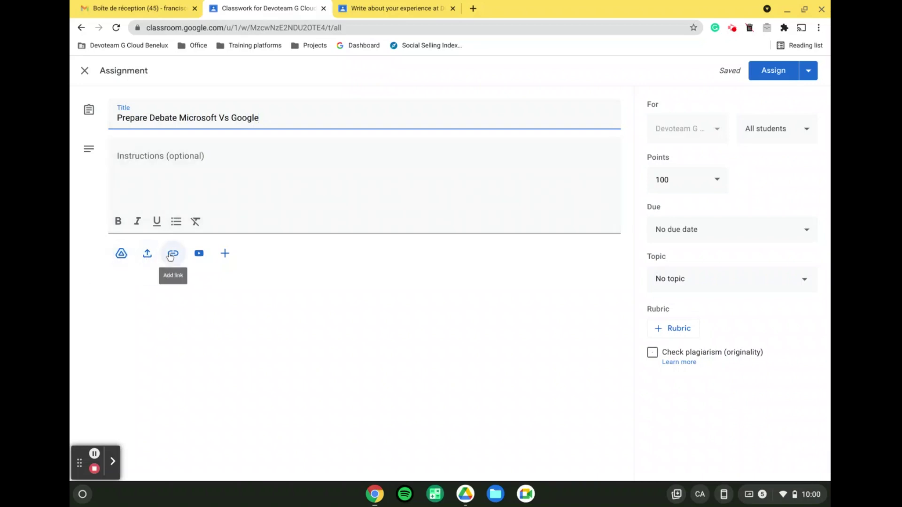
{"action": "left_click", "coordinate": [200, 255]}
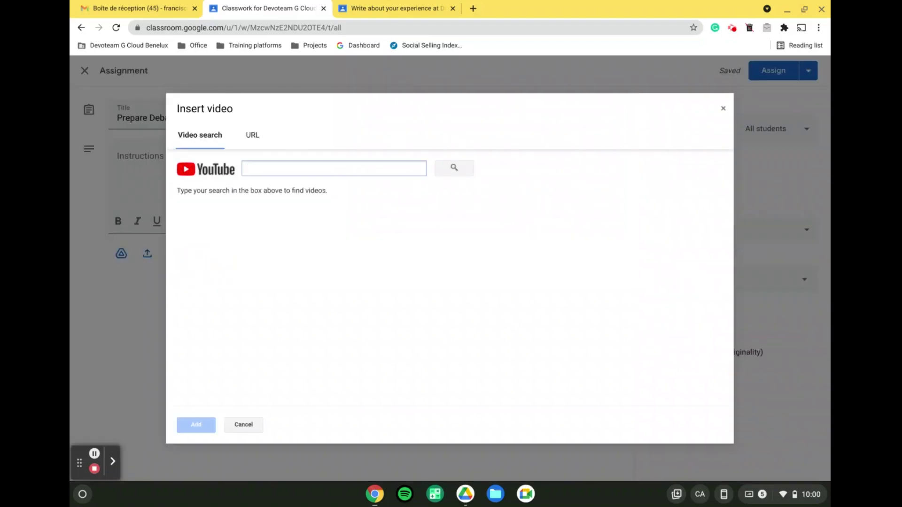
{"action": "left_click", "coordinate": [250, 139]}
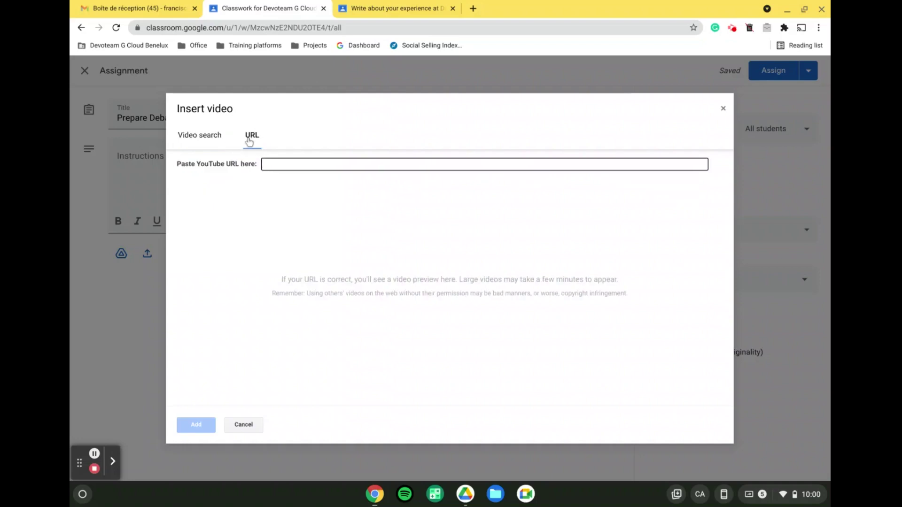
{"action": "left_click", "coordinate": [244, 426]}
{"action": "left_click", "coordinate": [219, 293]}
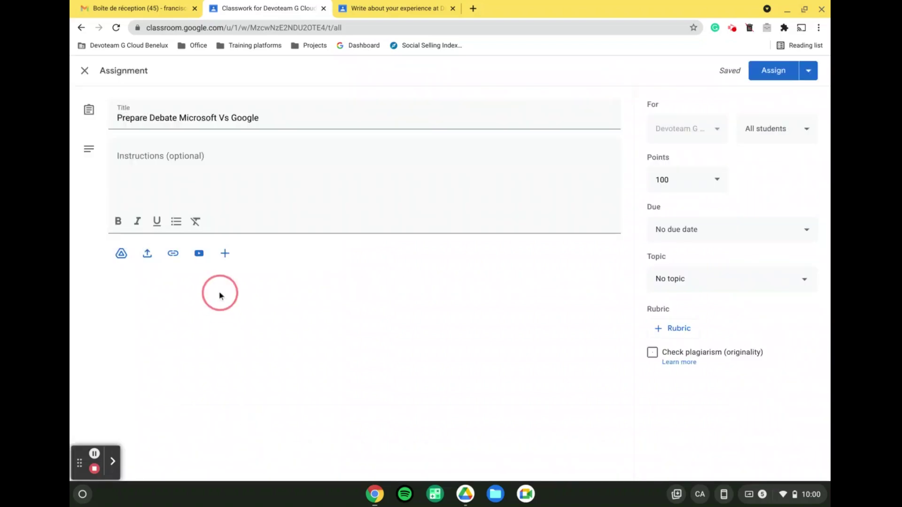
{"action": "left_click", "coordinate": [225, 252]}
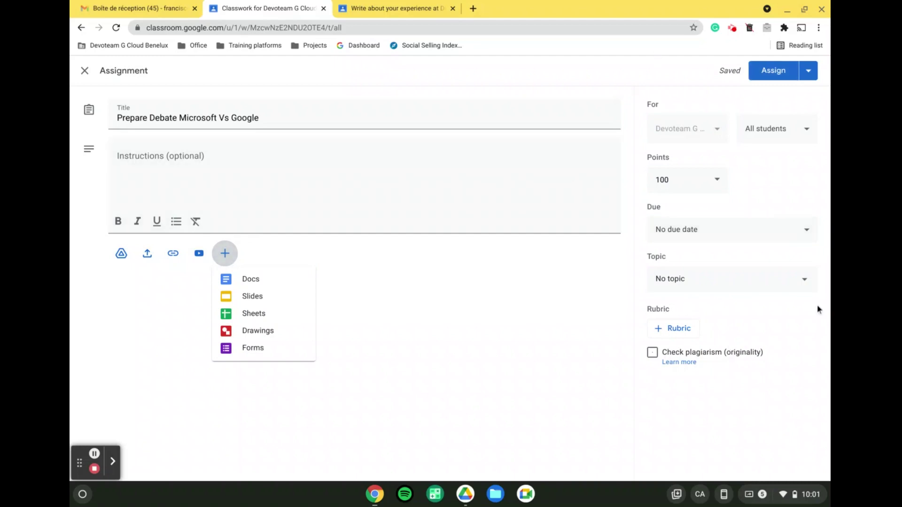
Review which students the assignment can be given to and the available points options
{"action": "left_click", "coordinate": [781, 127]}
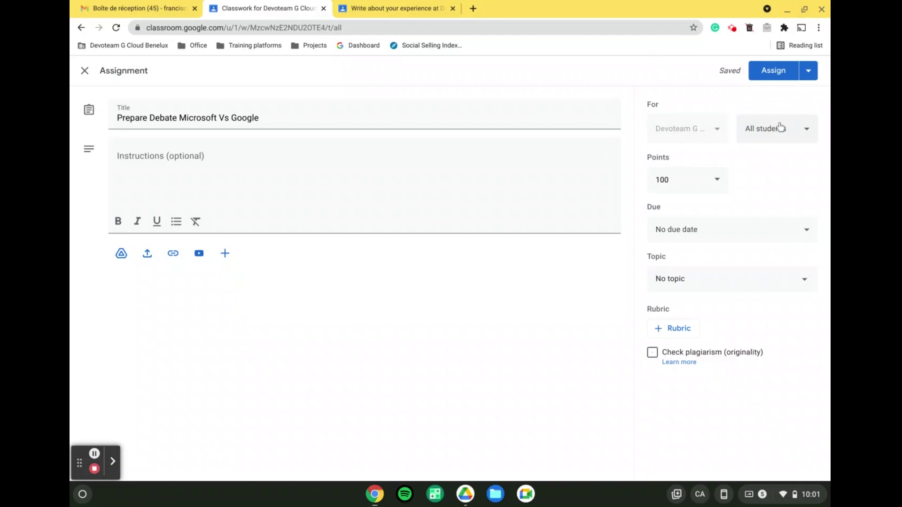
{"action": "left_click", "coordinate": [781, 127]}
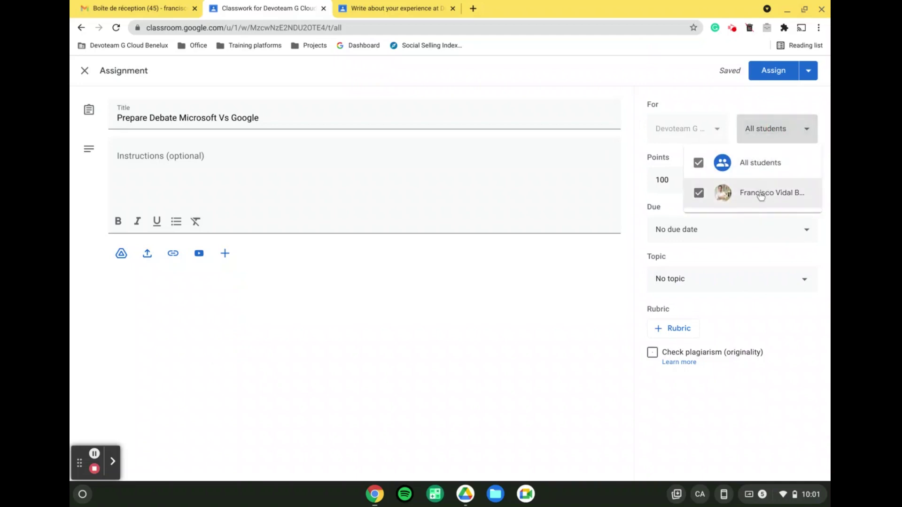
{"action": "left_click", "coordinate": [689, 97]}
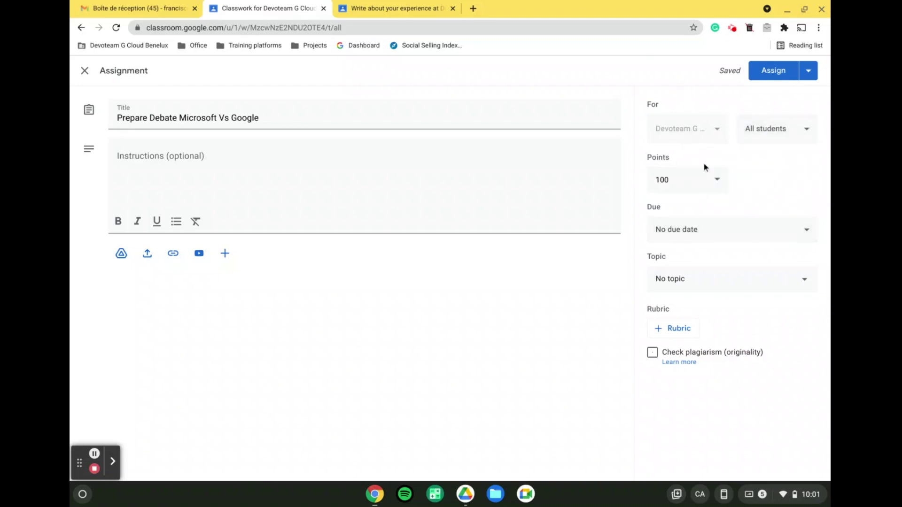
{"action": "left_click", "coordinate": [680, 180]}
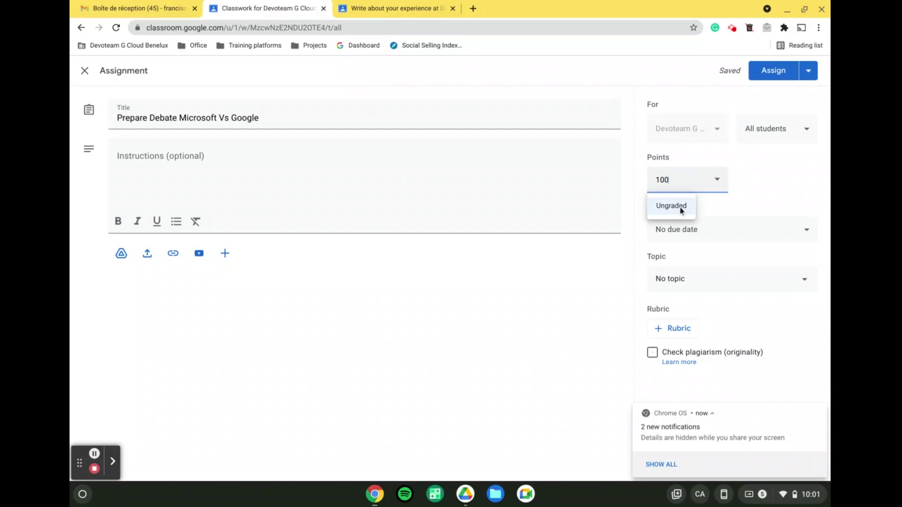
{"action": "left_click_drag", "start_coordinate": [680, 180], "coordinate": [634, 185]}
{"action": "left_click", "coordinate": [771, 176]}
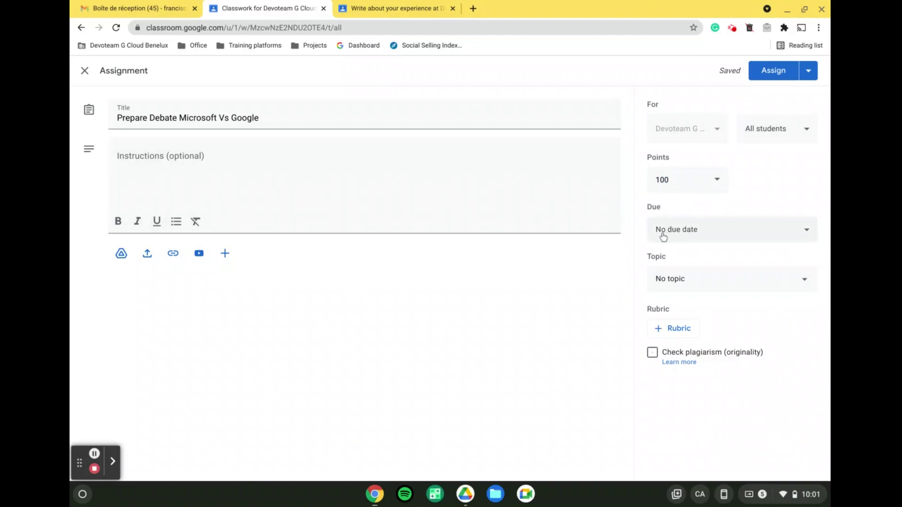
Set the assignment's due date to Aug 30, 2021
{"action": "left_click", "coordinate": [762, 230]}
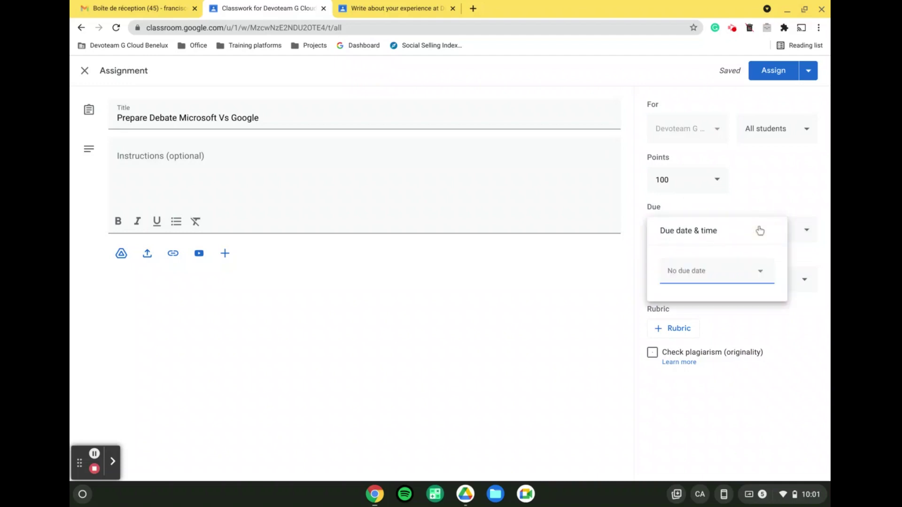
{"action": "left_click", "coordinate": [730, 272]}
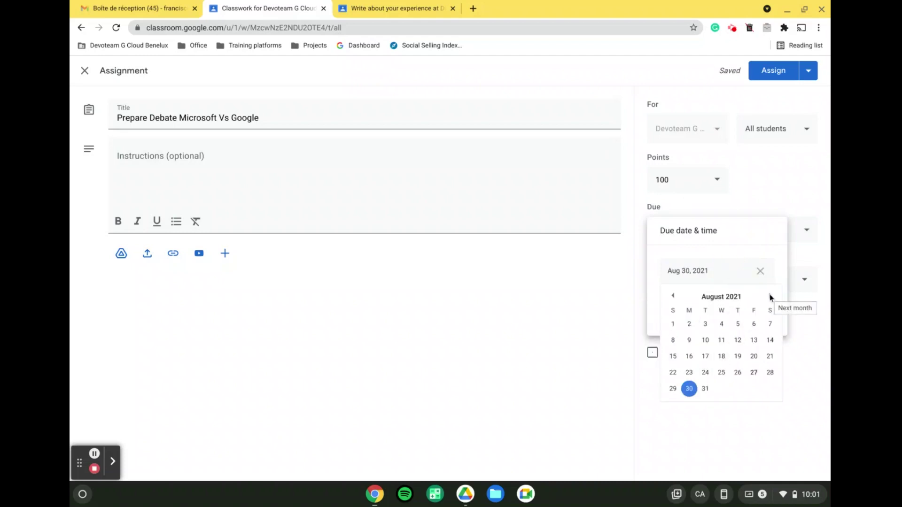
{"action": "left_click", "coordinate": [799, 264]}
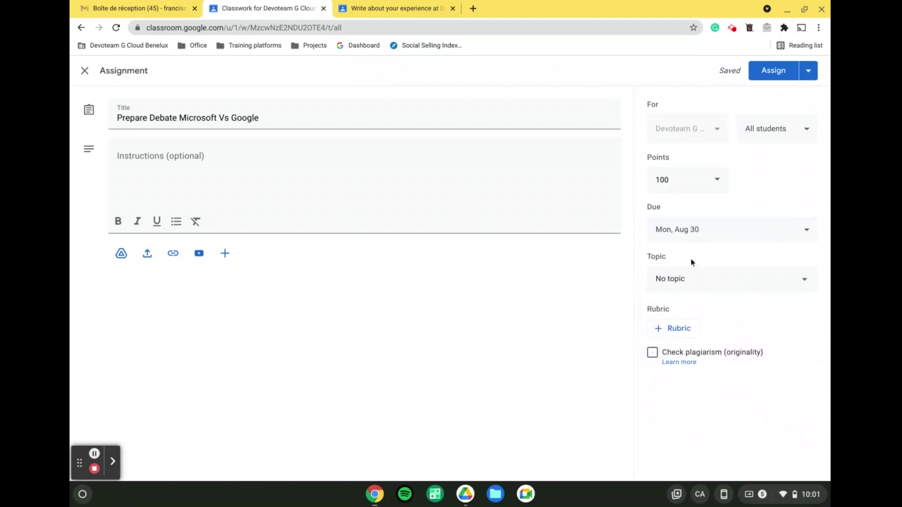
File the assignment under the Google topic and assign it to the class
{"action": "left_click", "coordinate": [677, 280]}
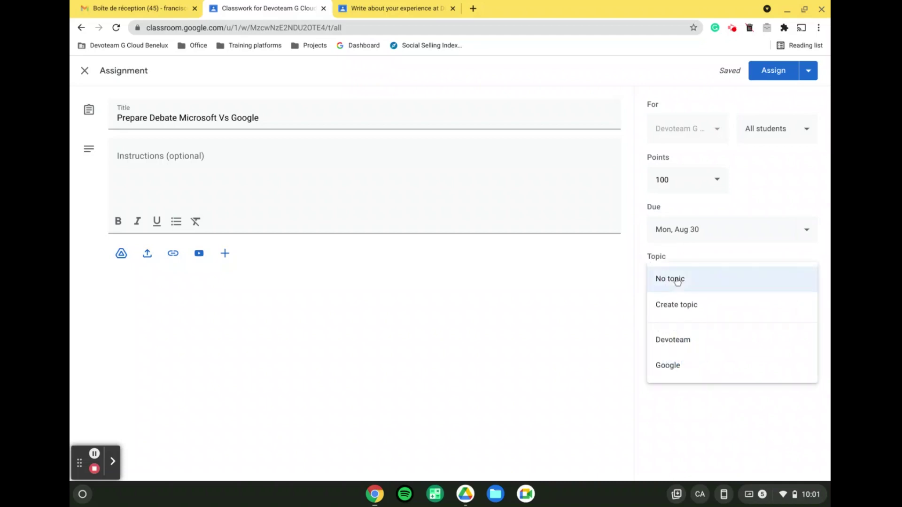
{"action": "left_click", "coordinate": [682, 370]}
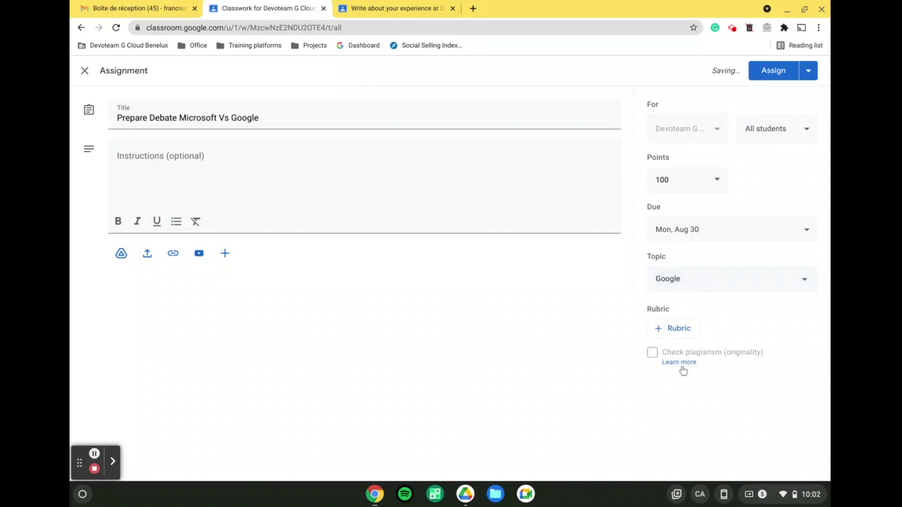
{"action": "left_click", "coordinate": [788, 74]}
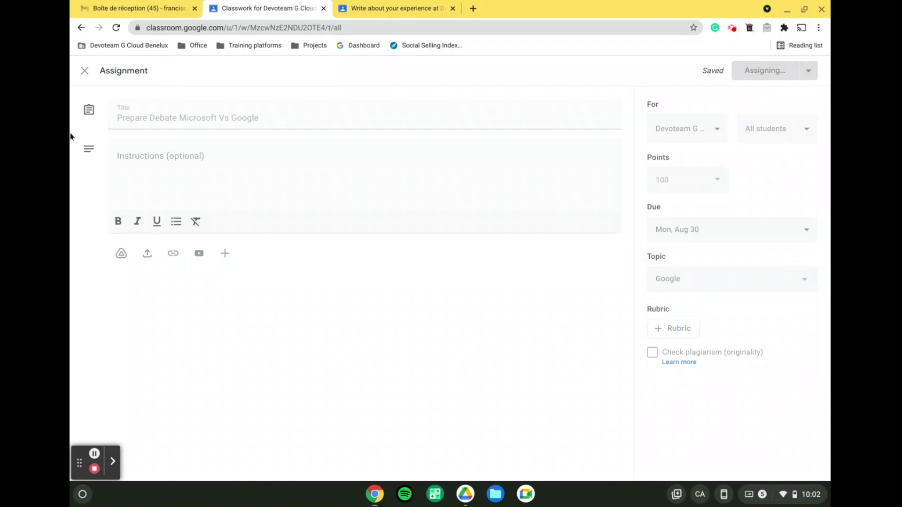
Check the new debate assignment's details and view the class comments on the "Write about your experience at Devoteam" assignment
{"action": "scroll", "coordinate": [424, 223], "scroll_direction": "down", "scroll_amount": 1}
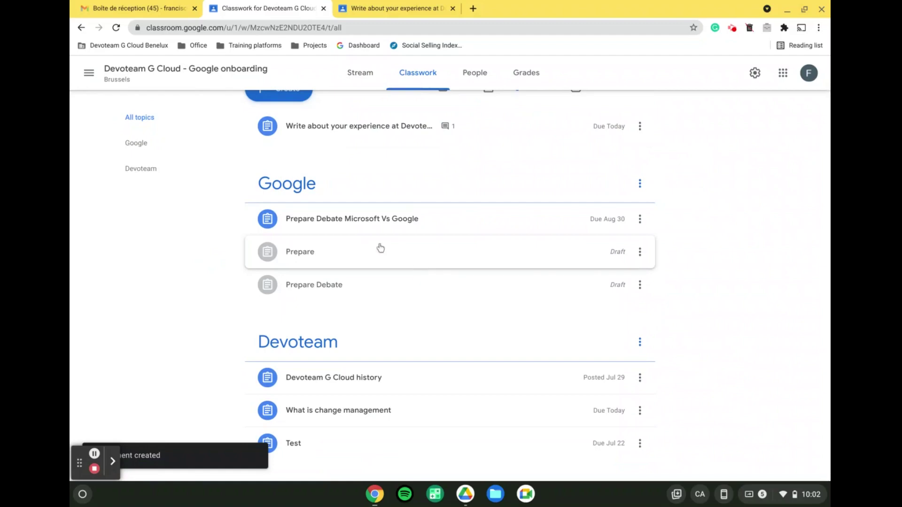
{"action": "left_click", "coordinate": [369, 229]}
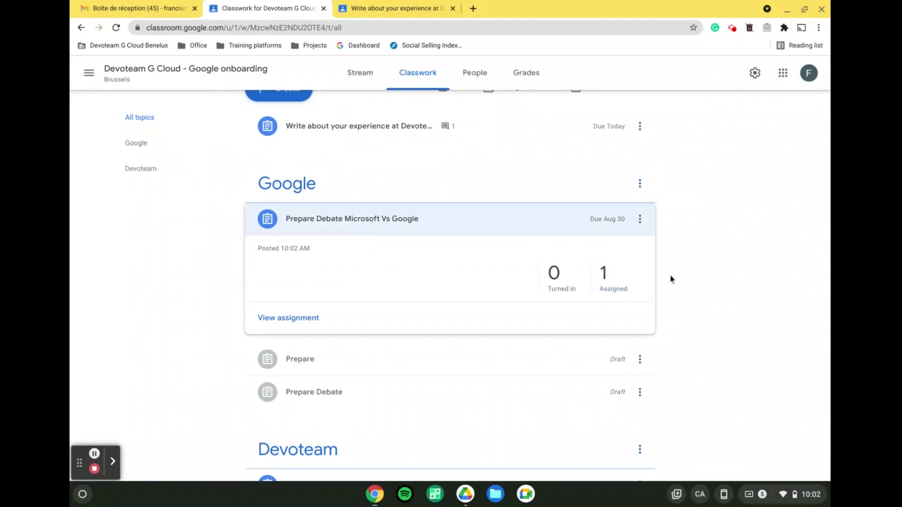
{"action": "scroll", "coordinate": [671, 279], "scroll_direction": "up", "scroll_amount": 1}
{"action": "left_click", "coordinate": [316, 147]}
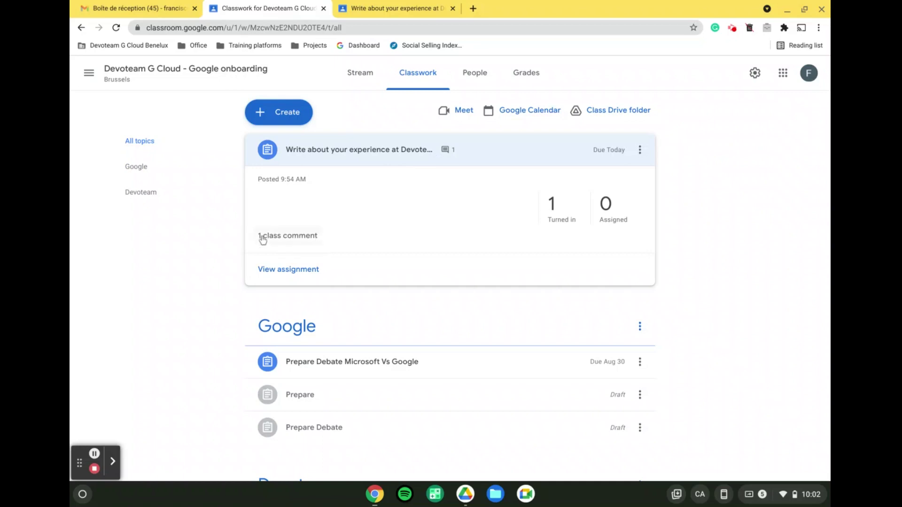
{"action": "left_click", "coordinate": [274, 239]}
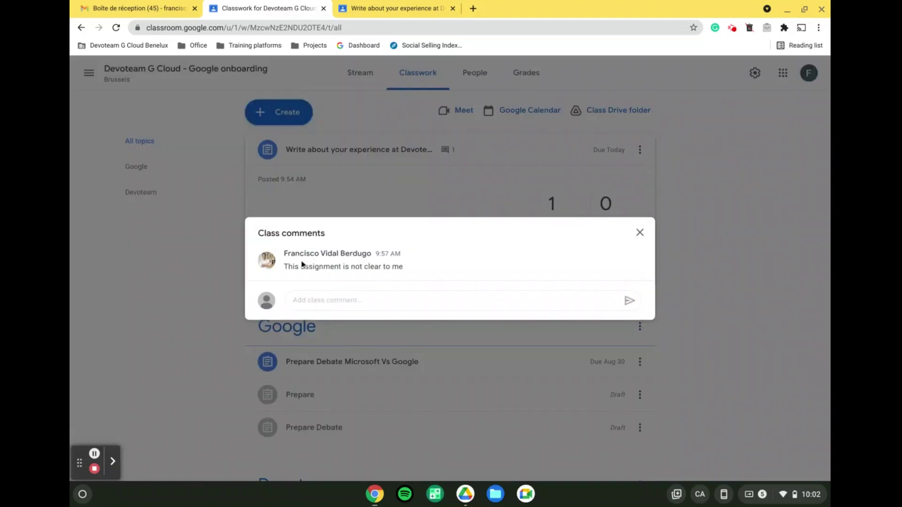
Draft a class comment mentioning the student by e-mail, and close the comments without posting it
{"action": "left_click", "coordinate": [304, 301]}
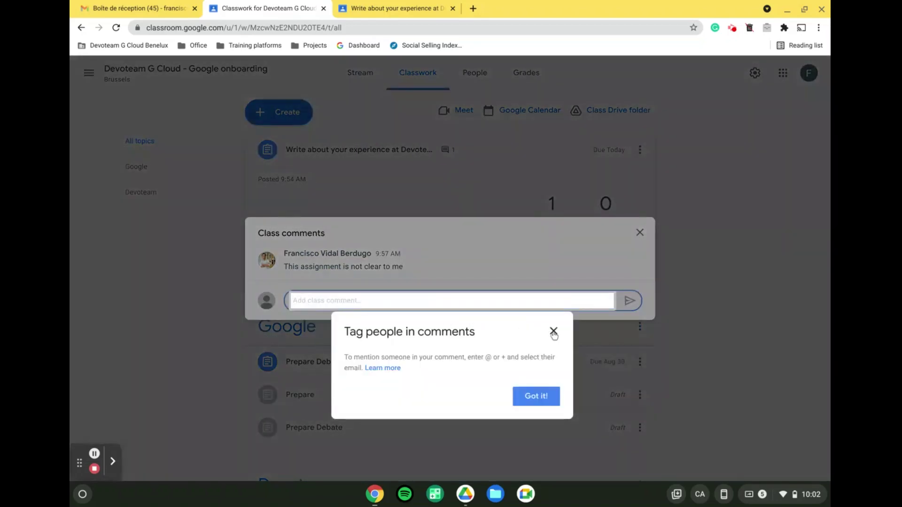
{"action": "type", "text": "@f"}
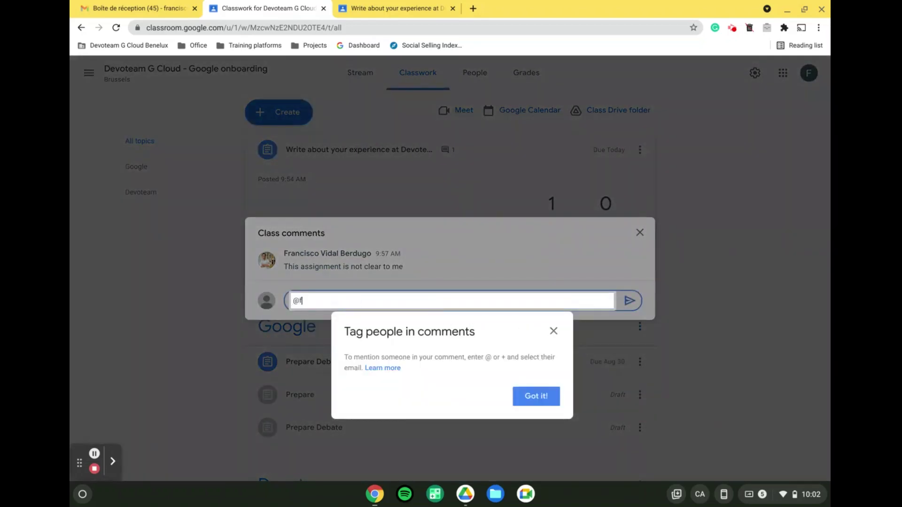
{"action": "type", "text": "ran"}
{"action": "key", "text": "Return"}
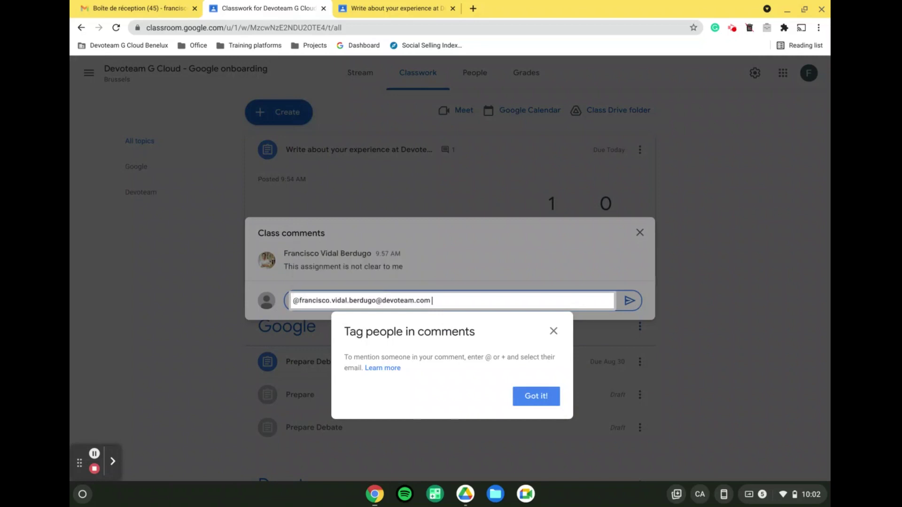
{"action": "left_click", "coordinate": [538, 400]}
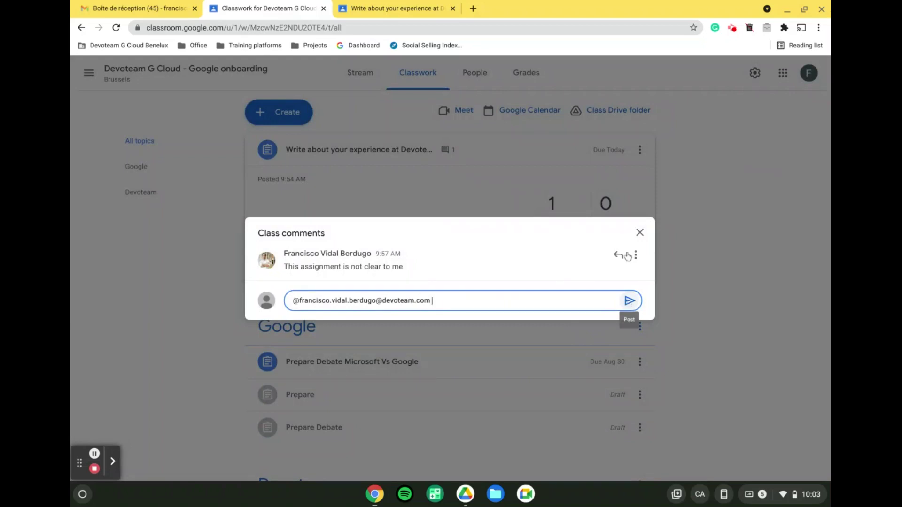
{"action": "left_click", "coordinate": [640, 232]}
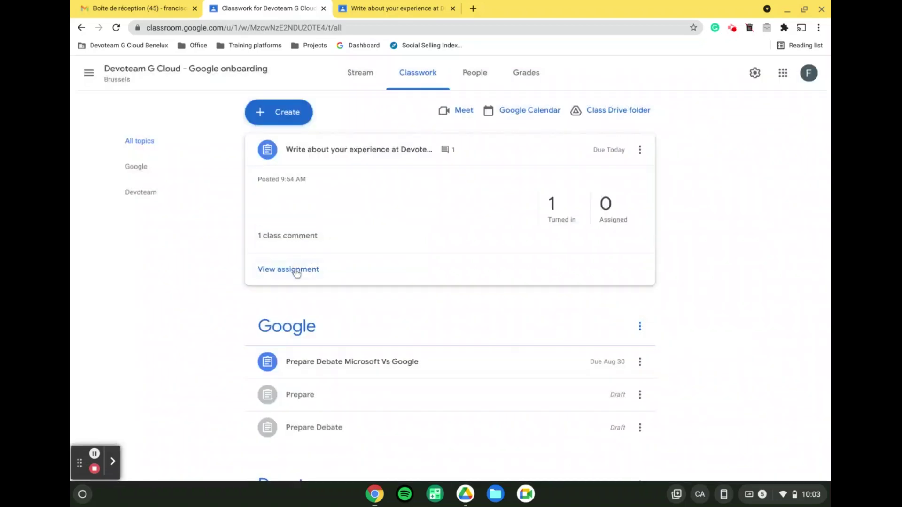
Open the turned-in student work for "Write about your experience at Devoteam" and select all students
{"action": "left_click", "coordinate": [565, 216]}
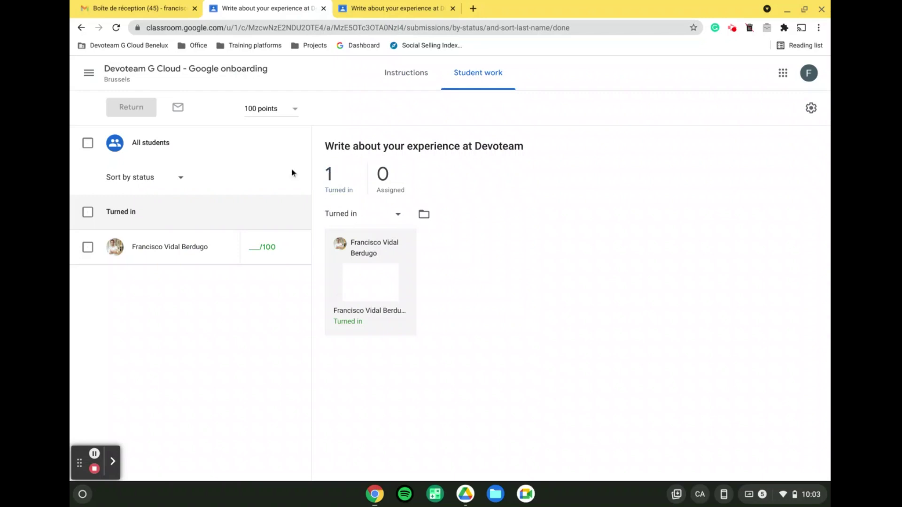
{"action": "left_click", "coordinate": [87, 145]}
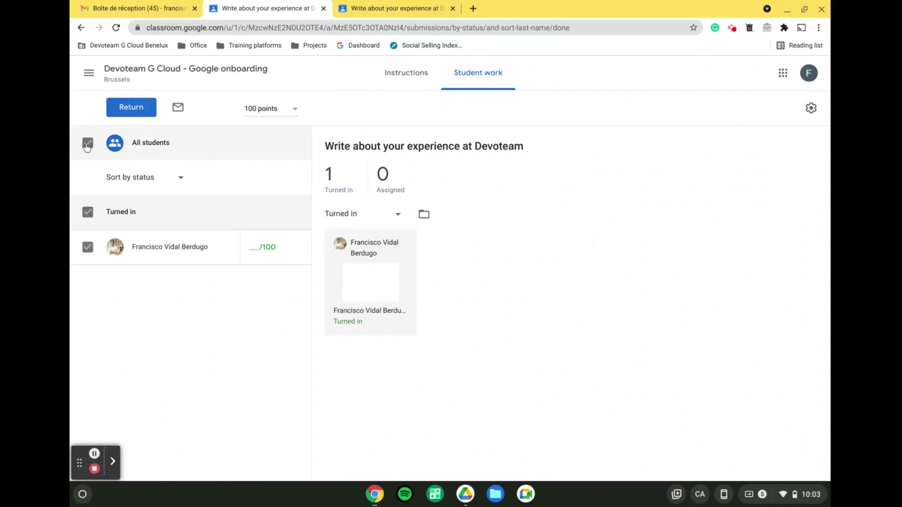
{"action": "left_click", "coordinate": [87, 212]}
{"action": "left_click", "coordinate": [87, 248]}
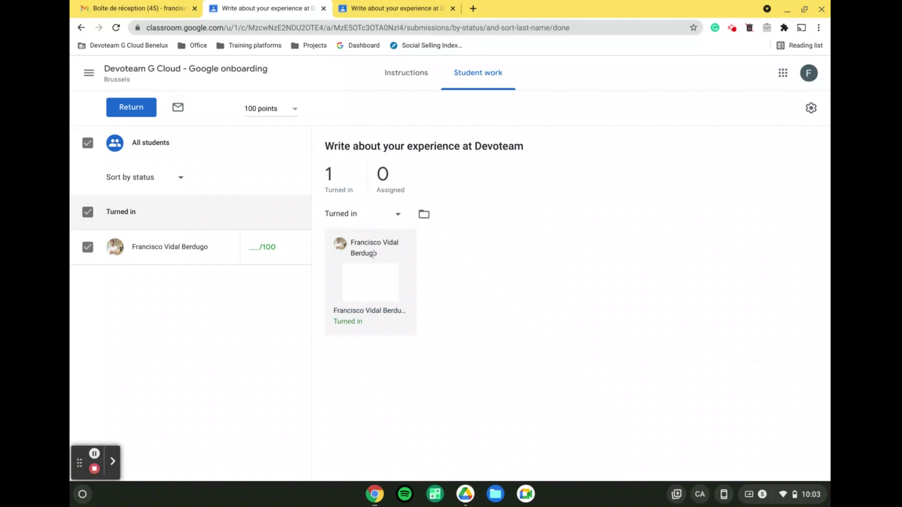
Open the student's turned-in document for "Write about your experience at Devoteam" and grade it 85 out of 100
{"action": "left_click", "coordinate": [363, 307]}
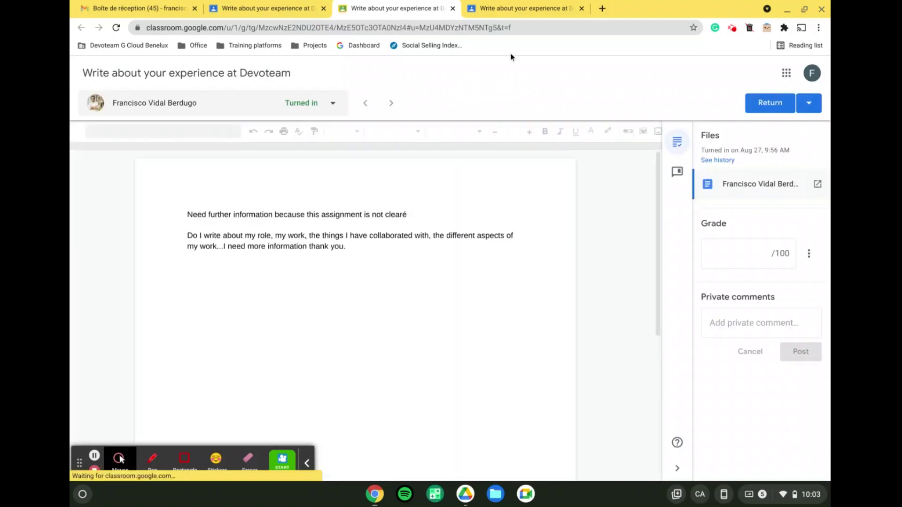
{"action": "left_click", "coordinate": [307, 463]}
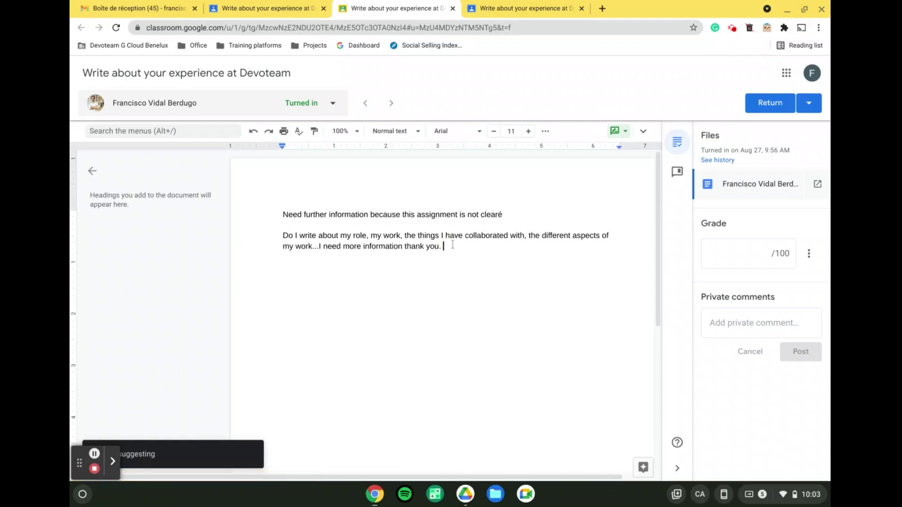
{"action": "left_click", "coordinate": [762, 253]}
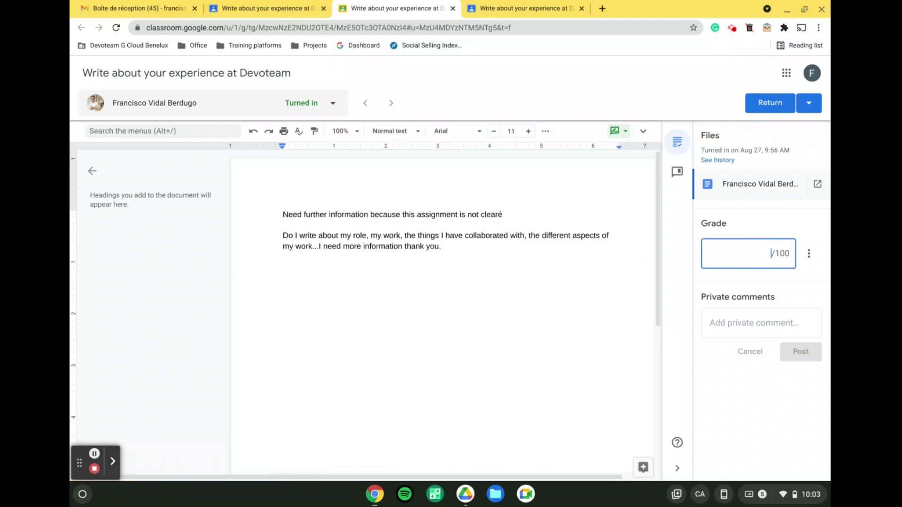
{"action": "type", "text": "85"}
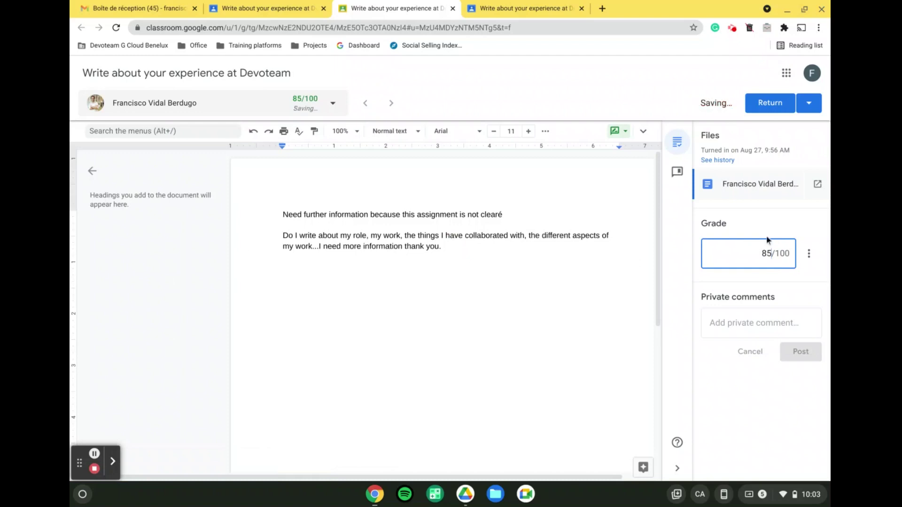
Return the graded work to the student without adding a private comment
{"action": "left_click", "coordinate": [750, 329]}
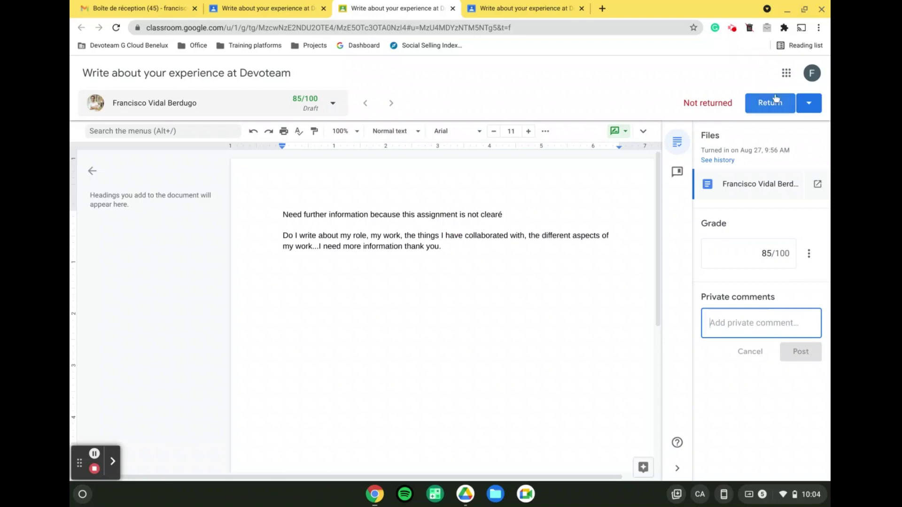
{"action": "left_click", "coordinate": [766, 100]}
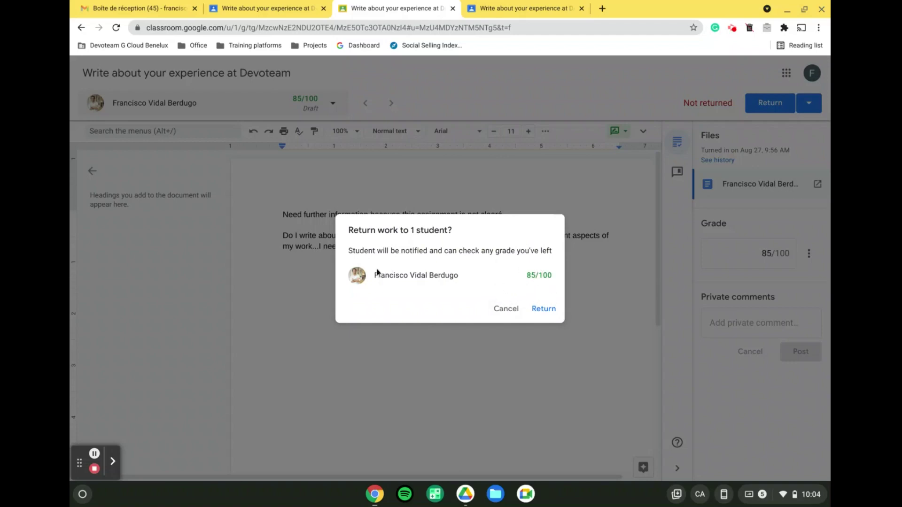
{"action": "left_click", "coordinate": [539, 310]}
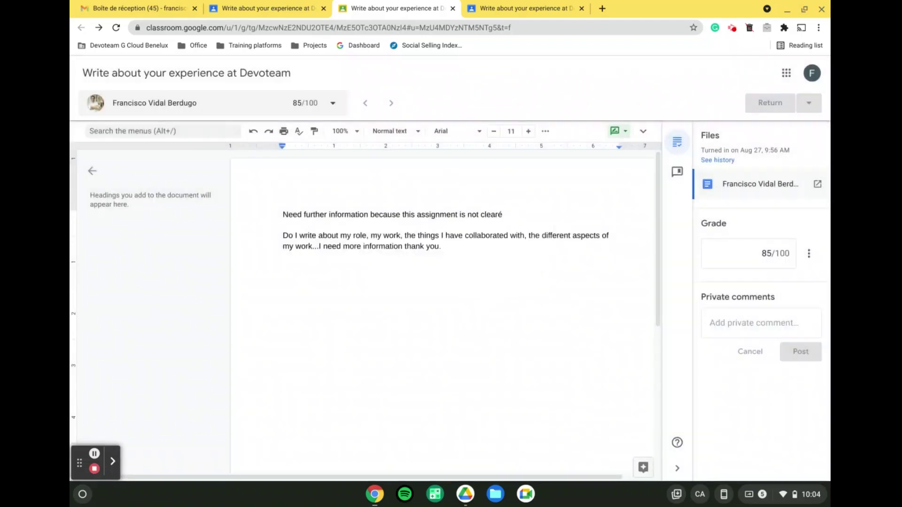
Go back to the class's classwork and view the graded submissions for "Write about your experience at Devoteam"
{"action": "left_click", "coordinate": [258, 7]}
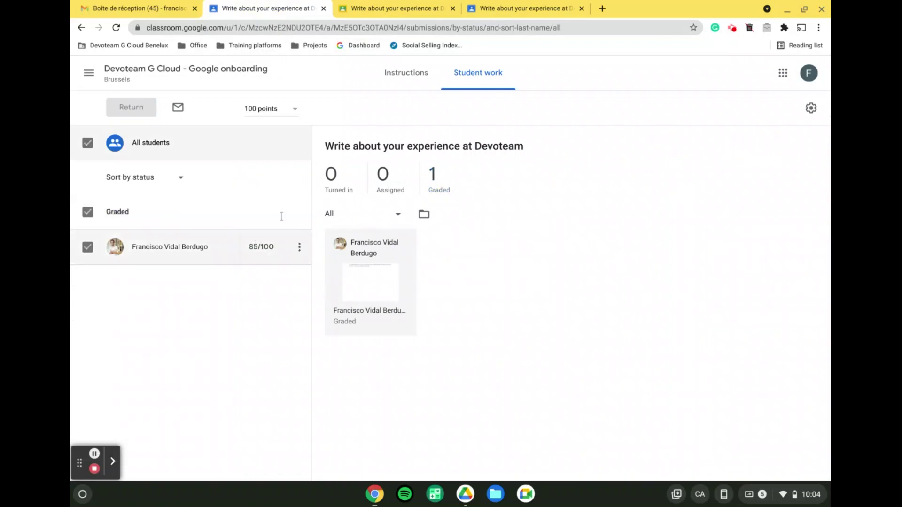
{"action": "left_click", "coordinate": [157, 71]}
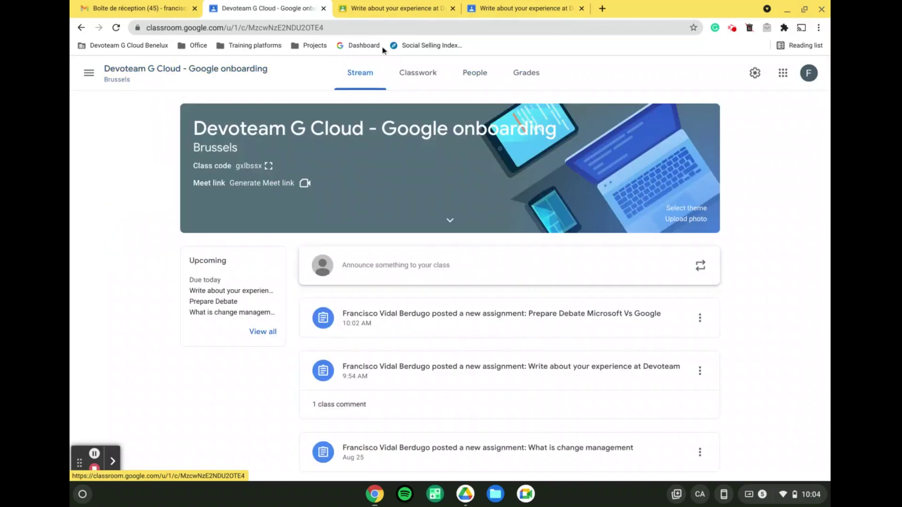
{"action": "left_click", "coordinate": [426, 77]}
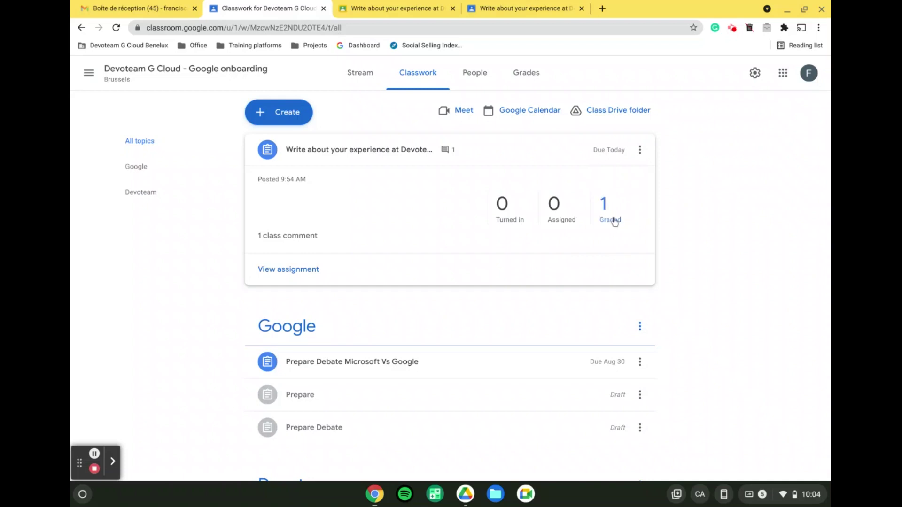
{"action": "left_click", "coordinate": [614, 221]}
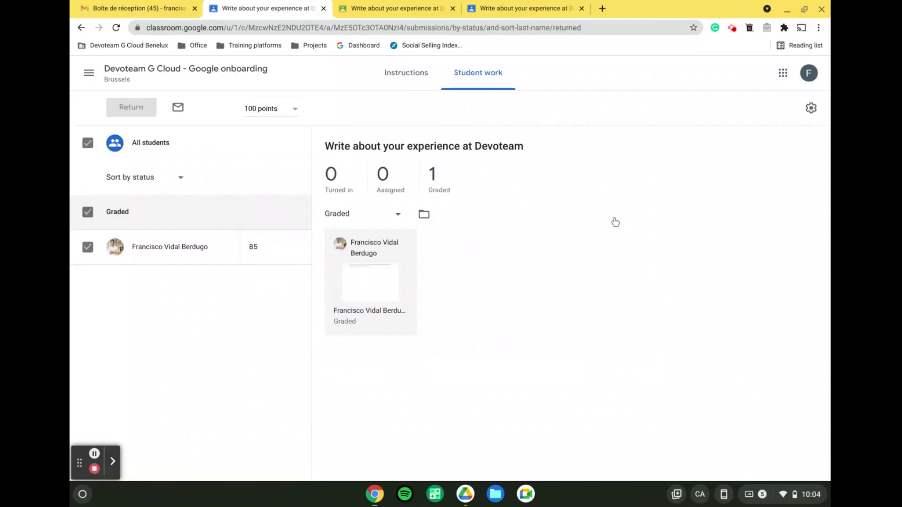